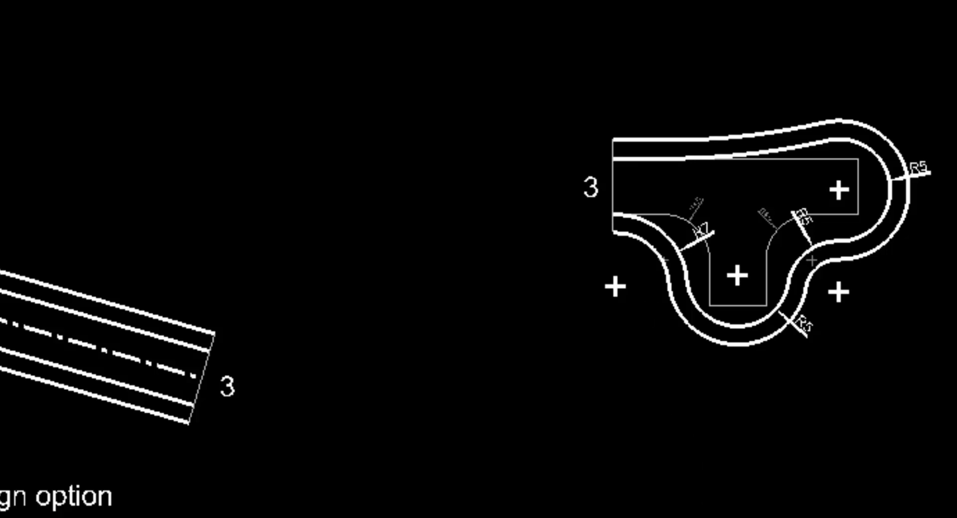
Step: Turn on the display of hatches in the drawing
left_click(670, 504)
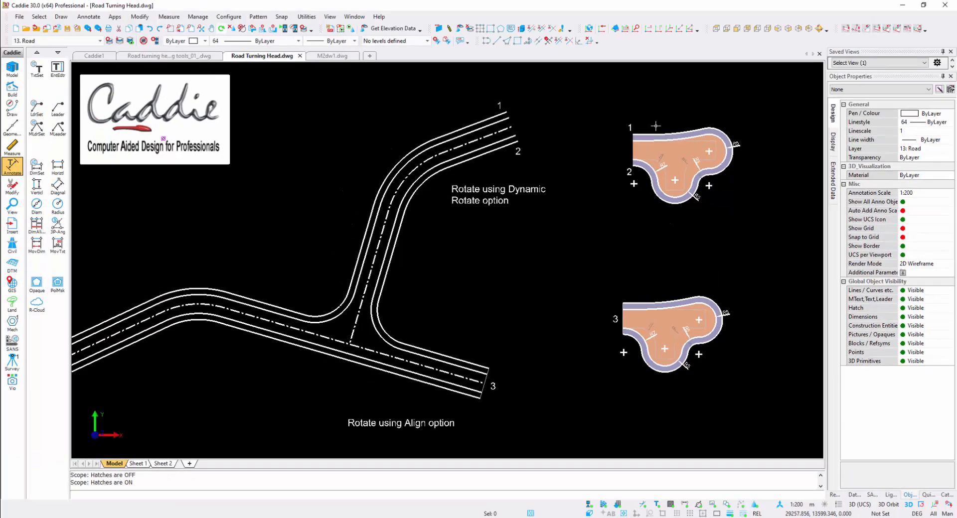
Step: Test-select the upper and lower turning heads individually, plus the upper one with its labels by window, clearing each selection
left_click(659, 128)
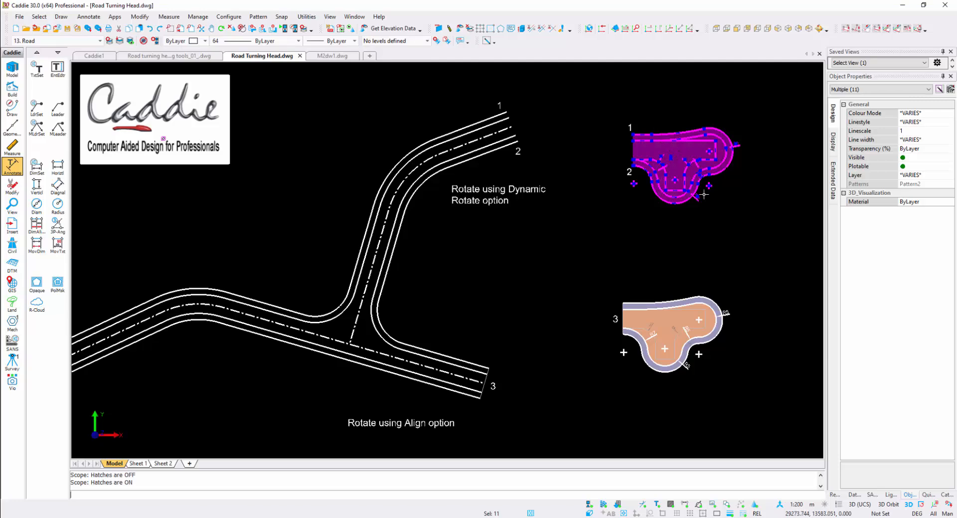
key("Escape")
left_click(648, 302)
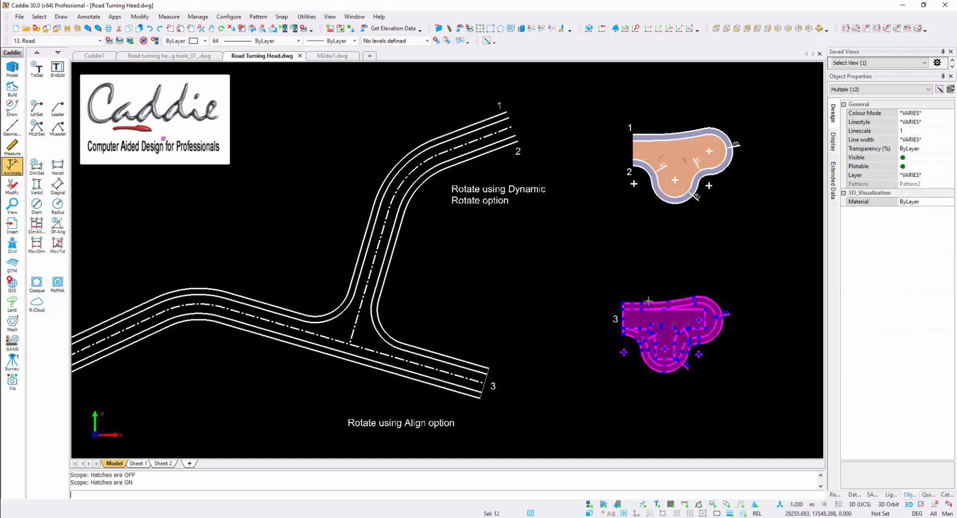
key("Escape")
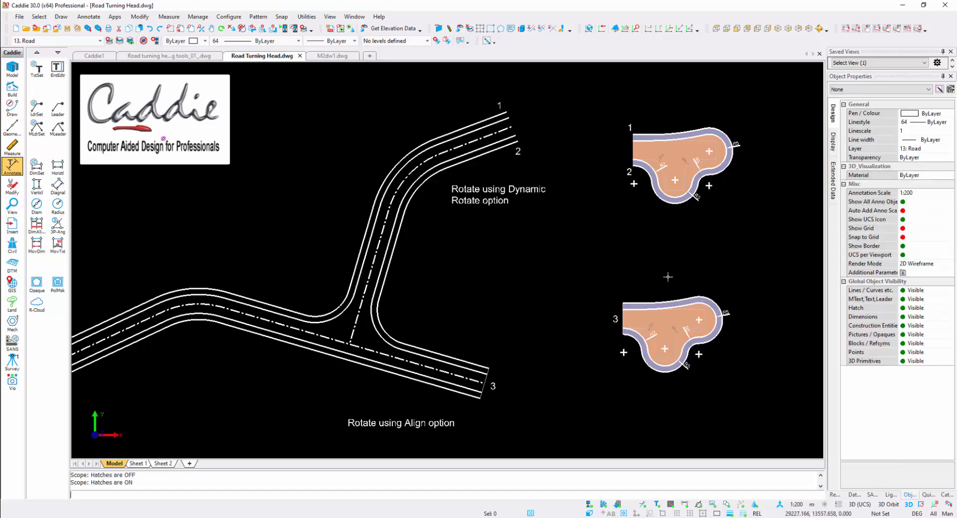
left_click(605, 107)
left_click(767, 228)
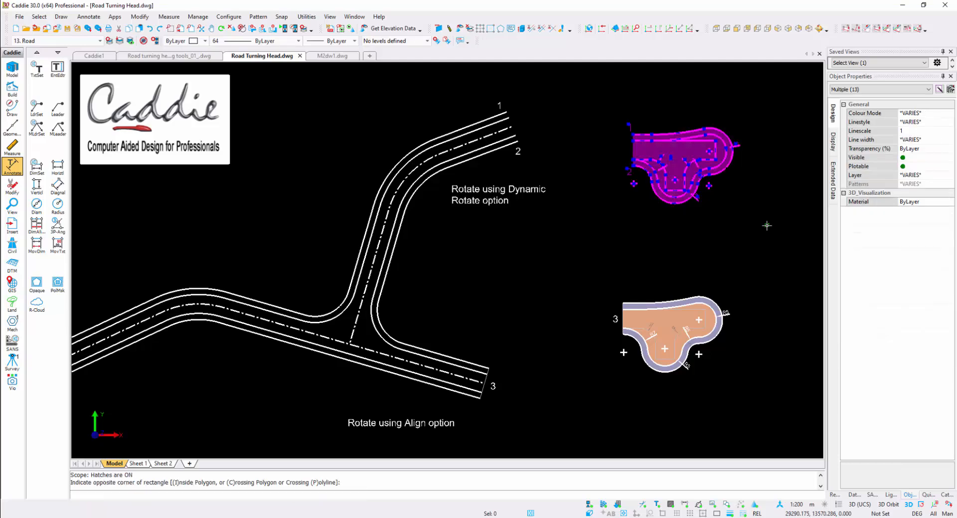
key("Escape")
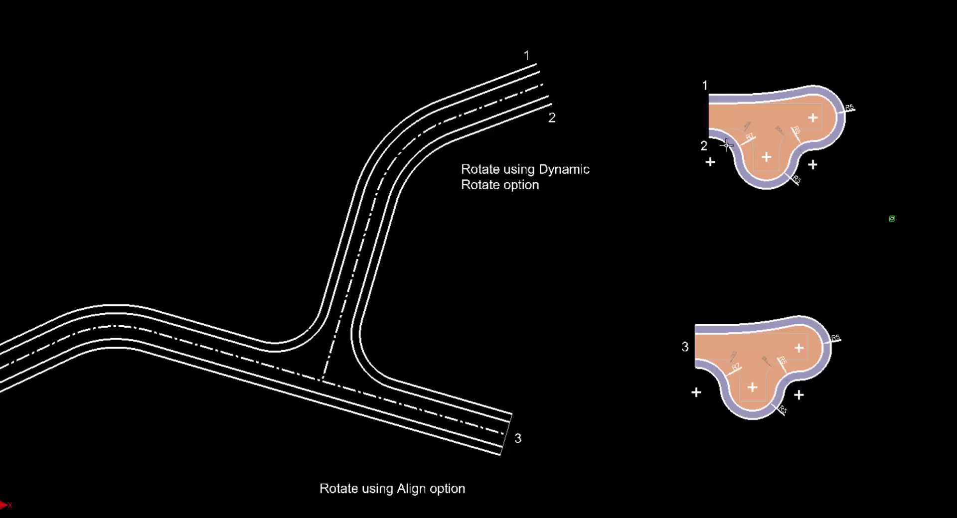
Step: Move the upper turning head with rotation enabled and Auto Snap, from its corner at label 1 to the road edge end at label 1
left_click(759, 89)
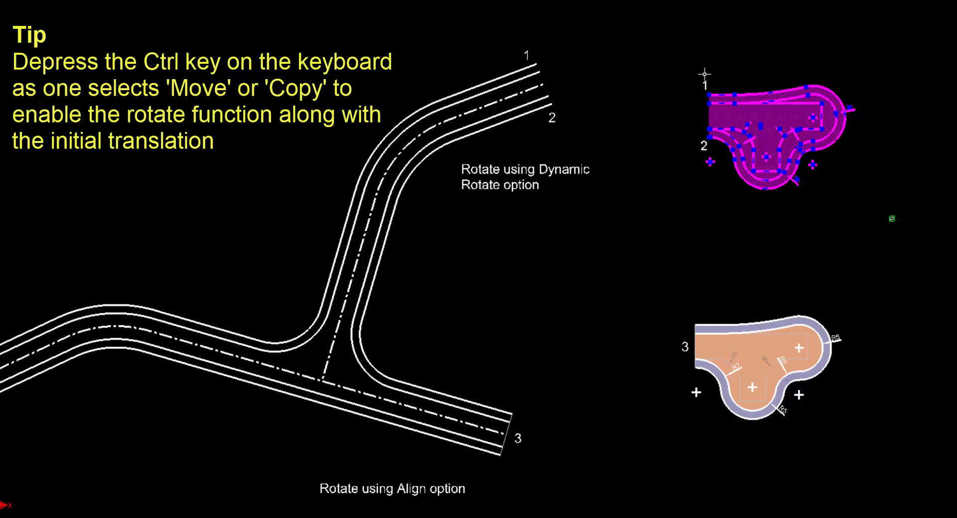
right_click(749, 71)
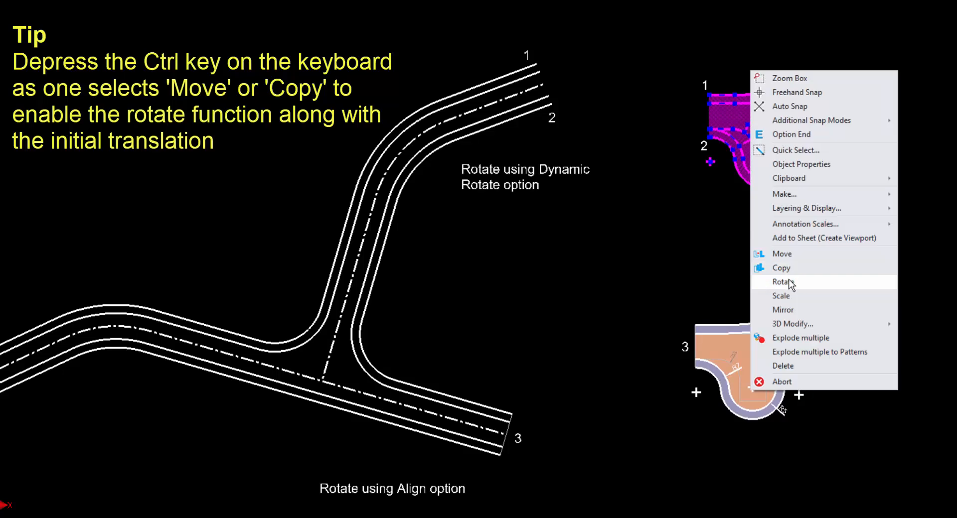
left_click(903, 217)
right_click(751, 108)
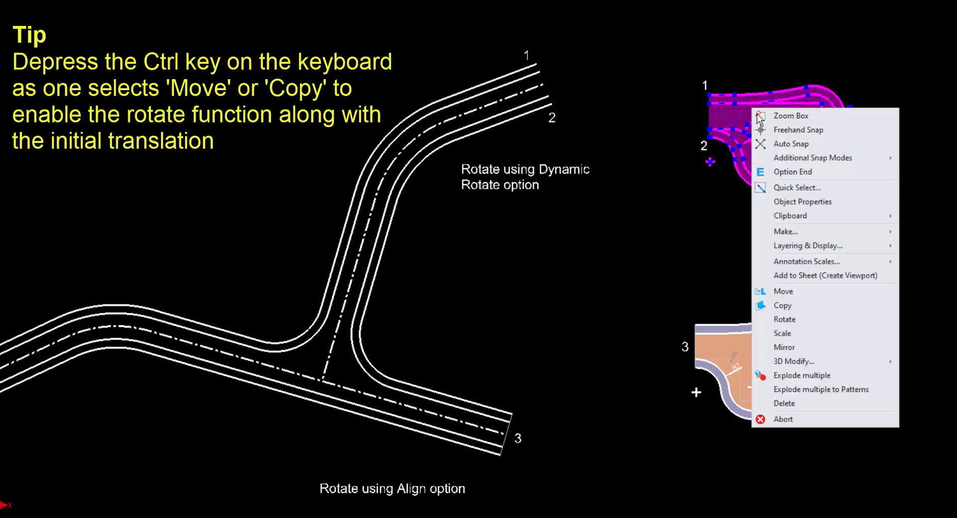
left_click(826, 290, "ctrl")
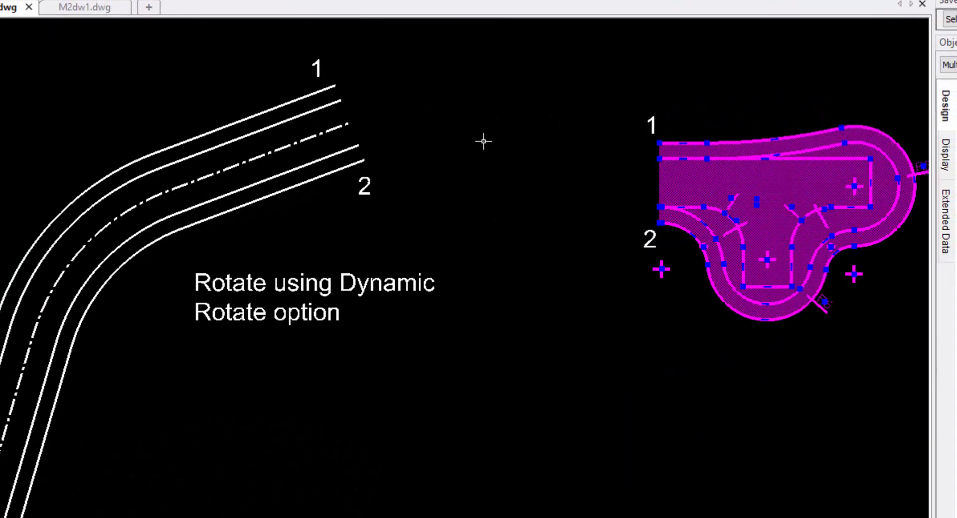
mouse_move(483, 141)
middle_mouse_down()
mouse_move(480, 207)
mouse_move(258, 292)
middle_mouse_up()
right_click(351, 205)
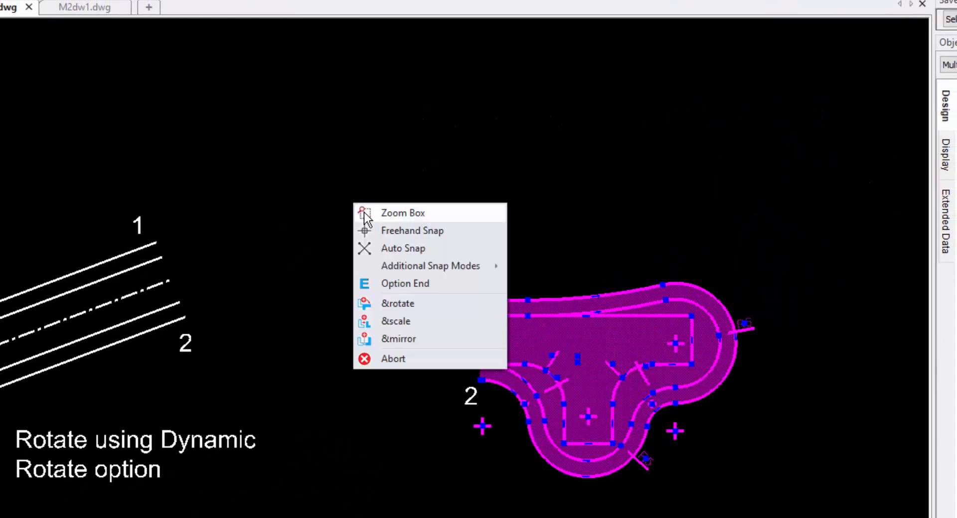
left_click(398, 248)
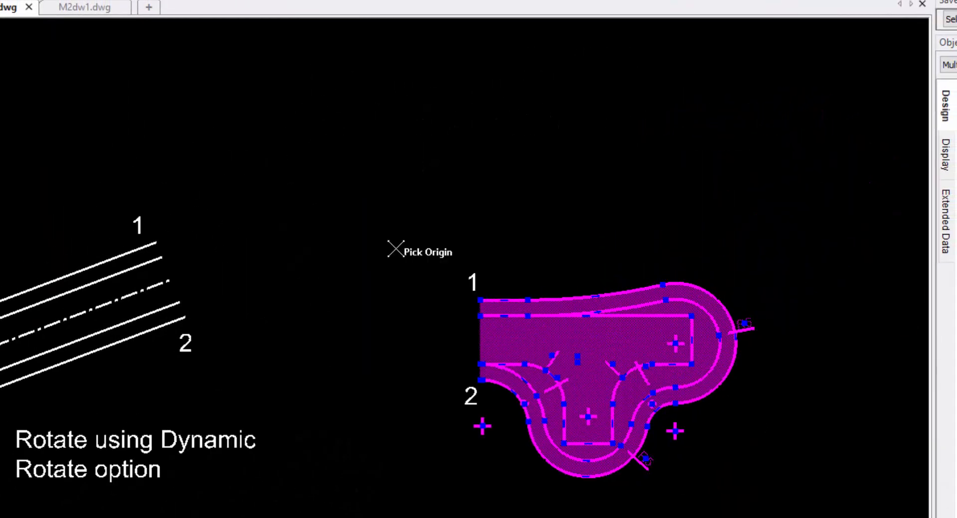
left_click(476, 302)
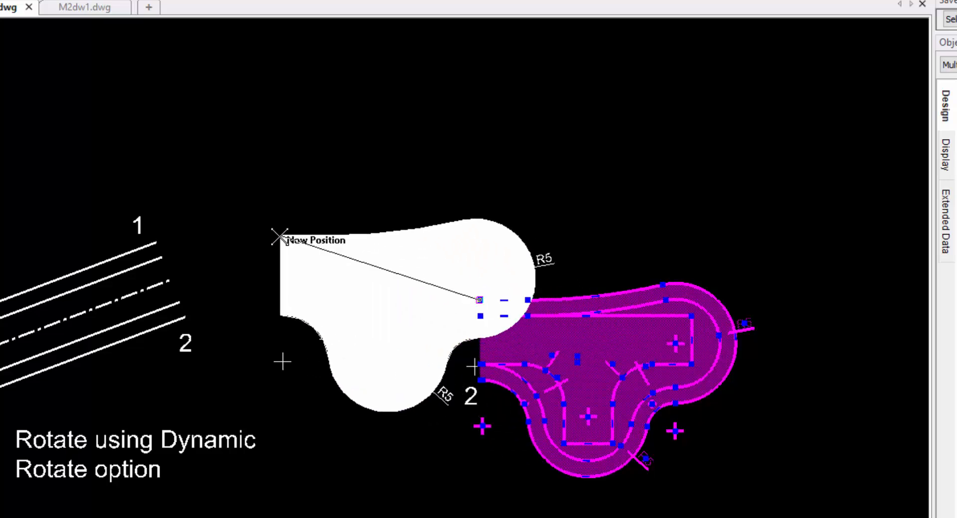
left_click(157, 242)
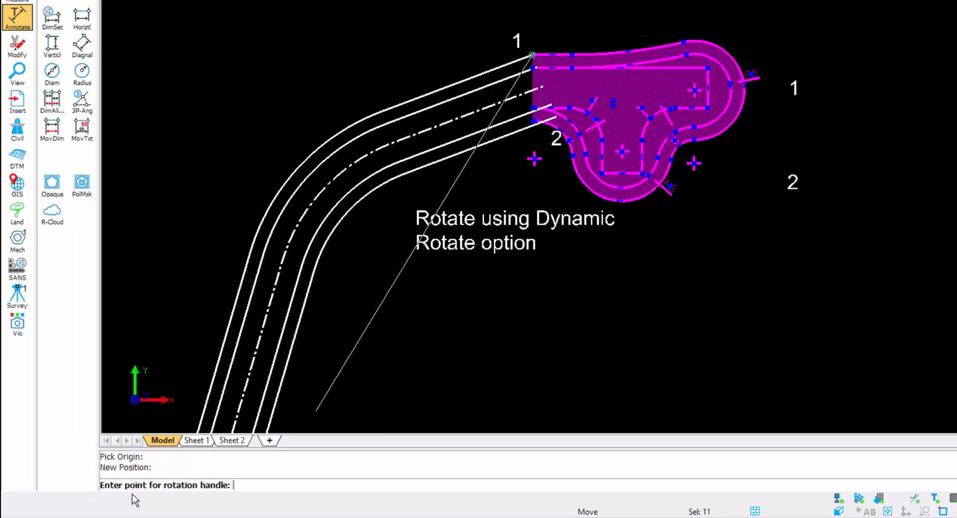
Step: Rotate the turning head dynamically, using its corner at label 2 as the handle and the road edge end at label 2 as the target
scroll(589, 199, "up", 3)
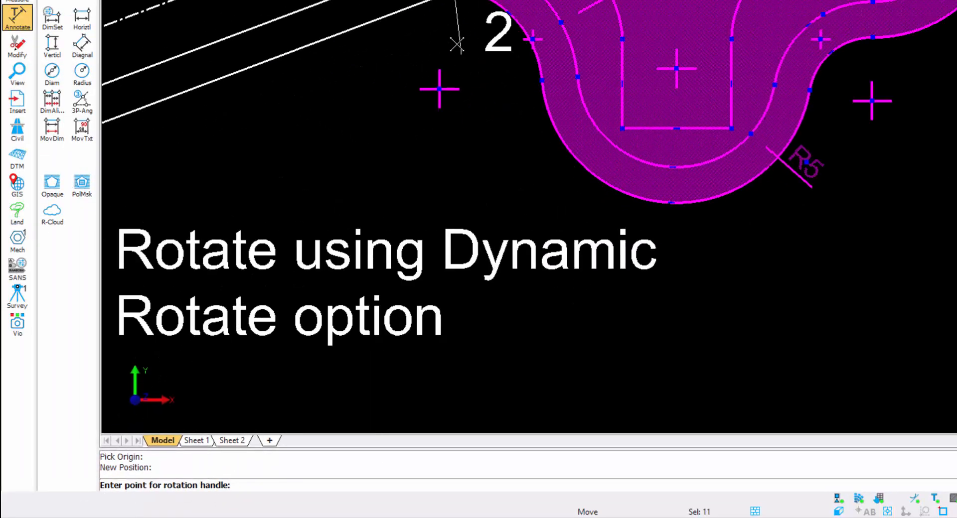
middle_click_drag(452, 70, 518, 308)
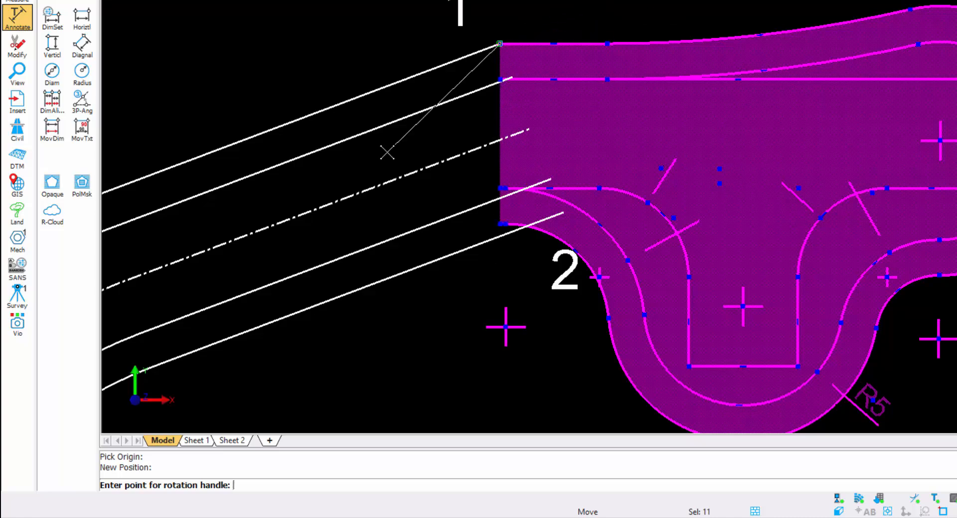
left_click(499, 224)
left_click(561, 227)
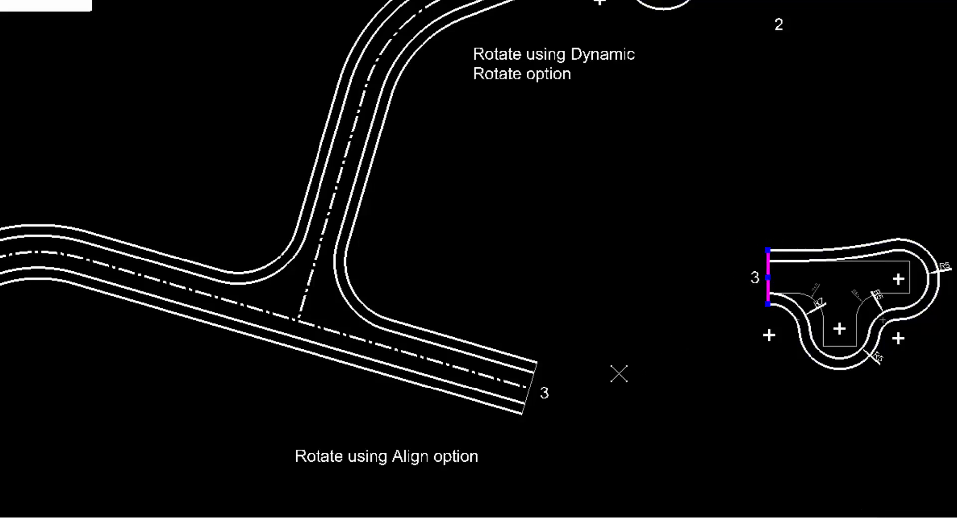
Step: Highlight the line across the road end at label 3 and turn the hatch display back on
left_click(529, 397)
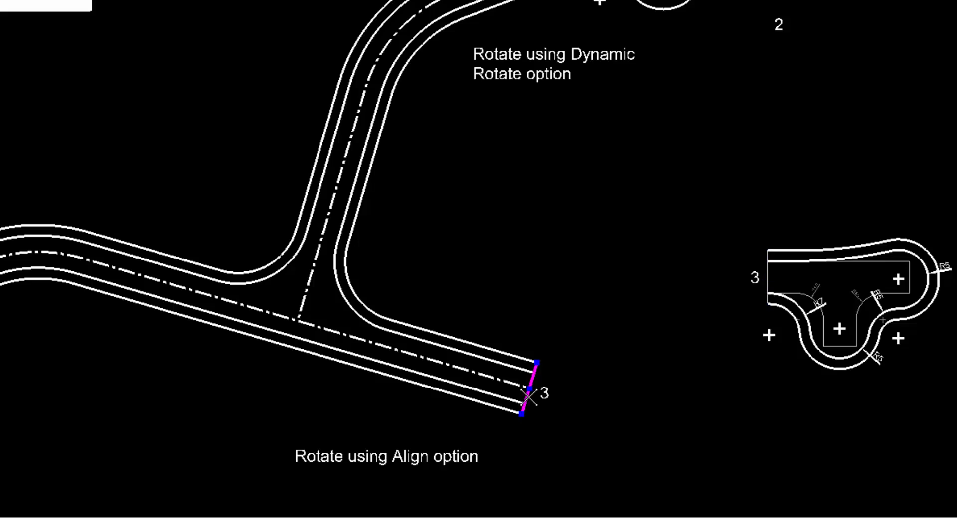
left_click(821, 352)
Step: Start moving the lower turning head with Auto Snap, taking the upper corner of its end line at label 3 as the origin
left_click(806, 234)
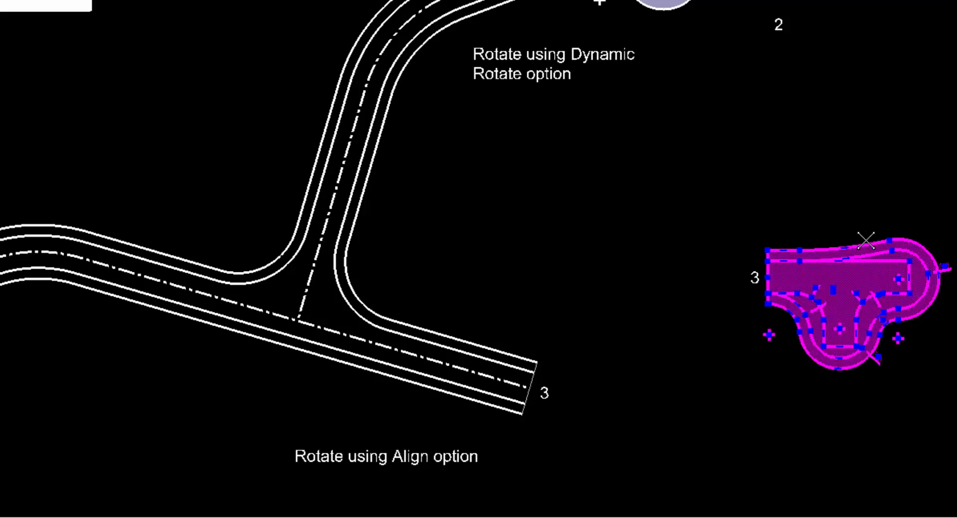
right_click(808, 172)
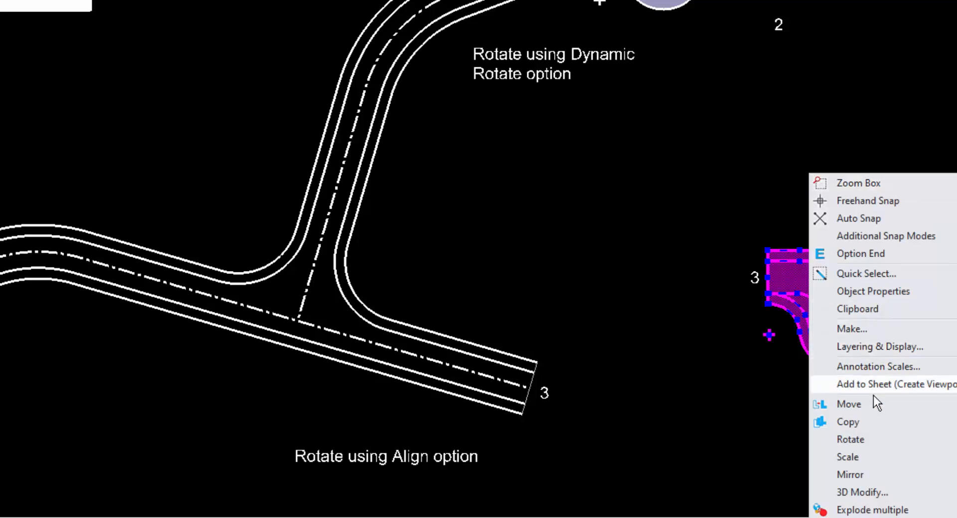
left_click(866, 406)
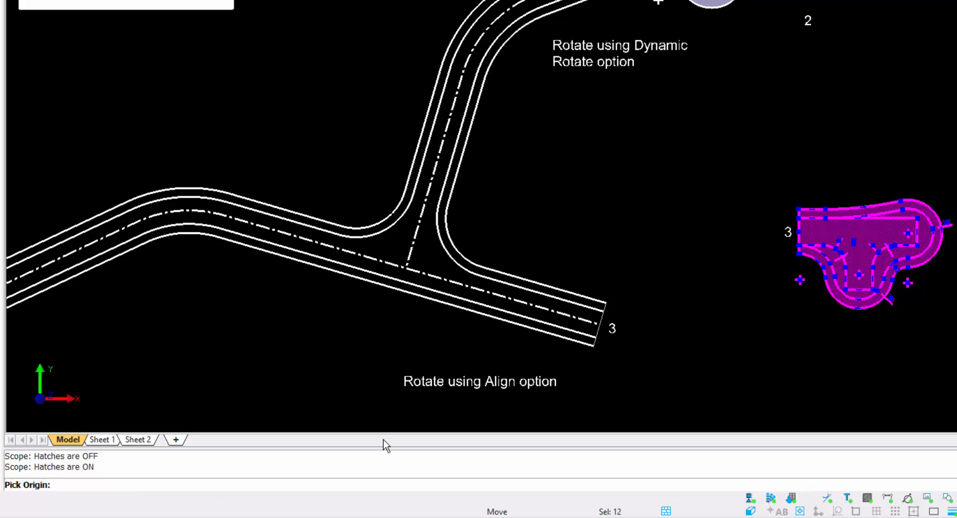
right_click(637, 202)
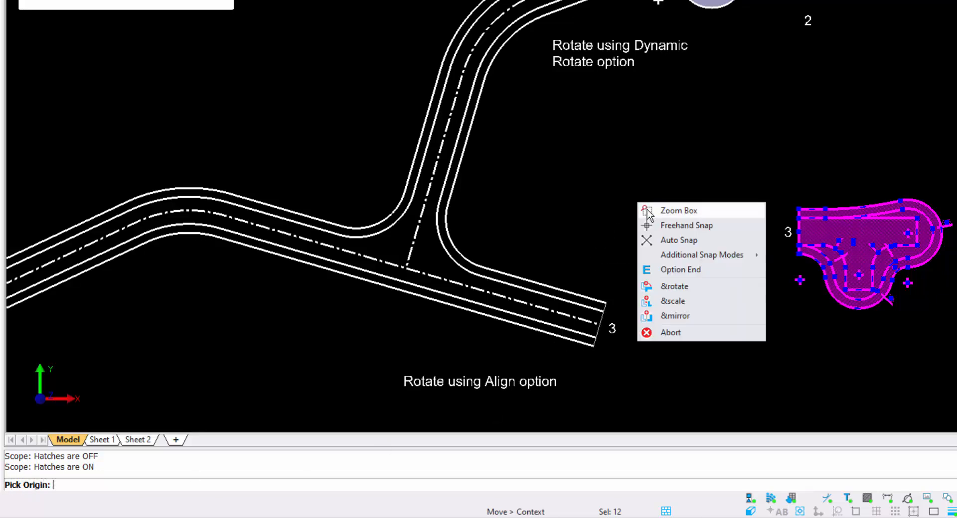
left_click(669, 241)
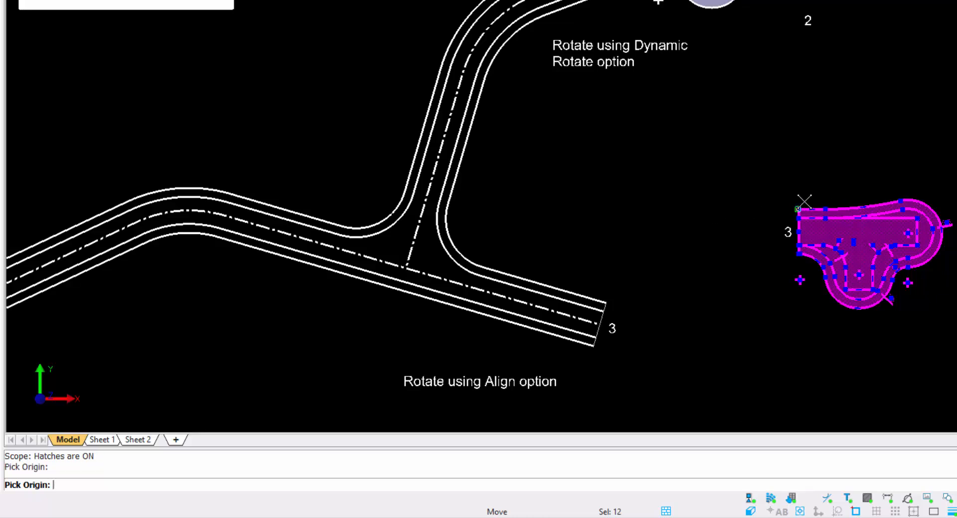
left_click(804, 202)
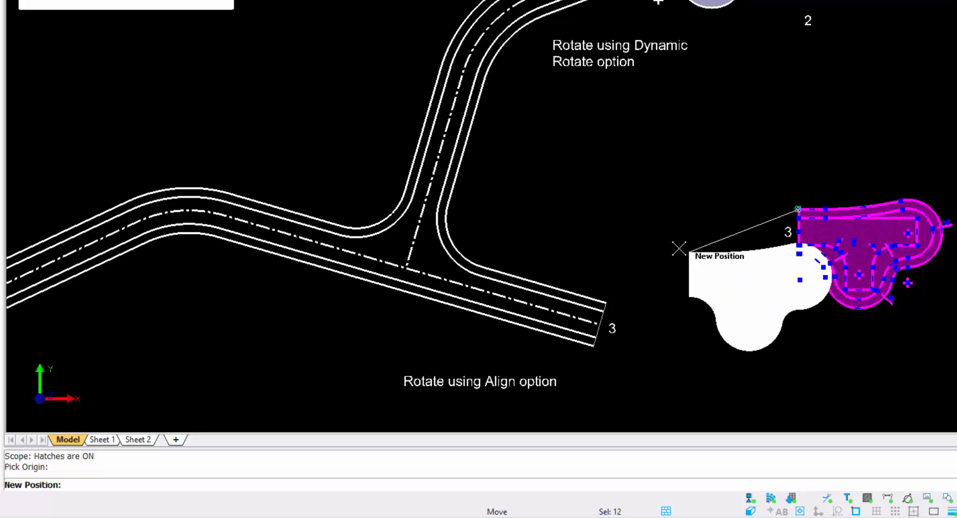
Step: Rotate the turning head during the move with the Align option, from its end line to the line across the road end at label 3
right_click(603, 184)
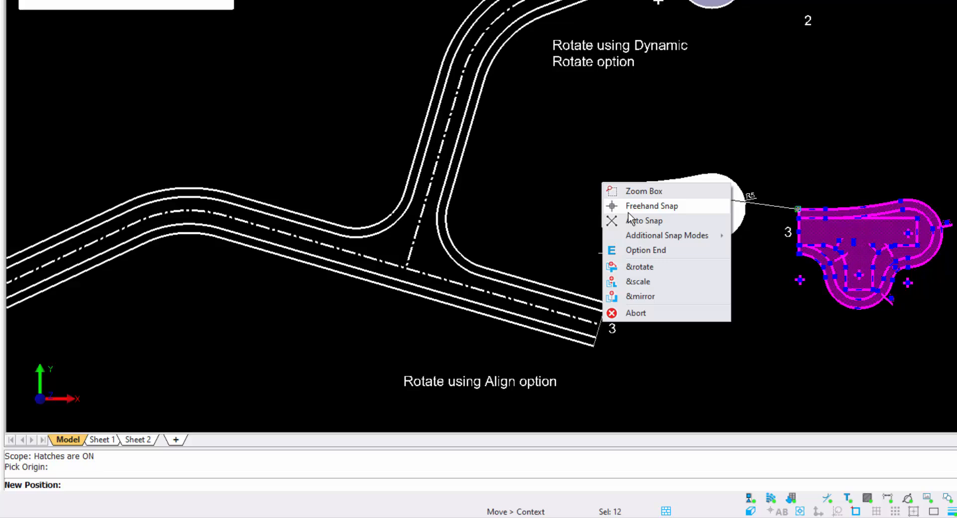
left_click(642, 267)
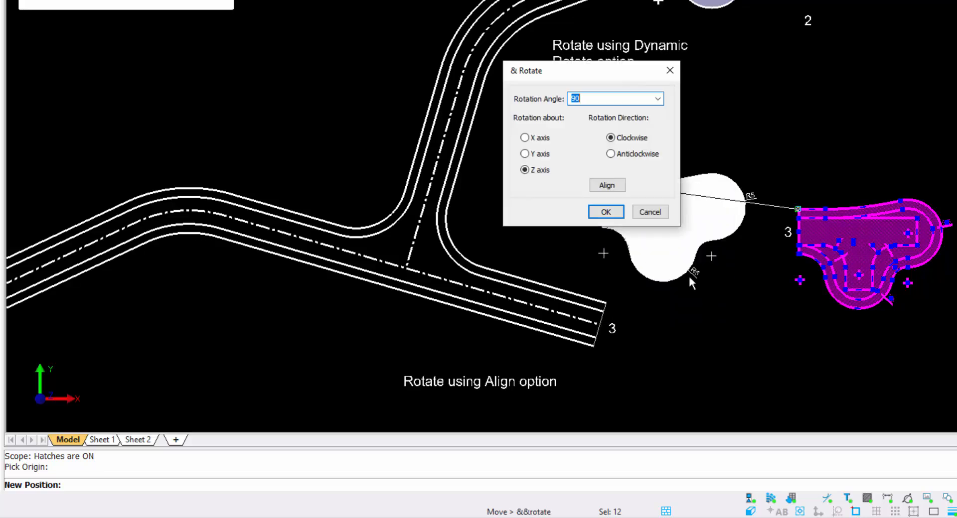
left_click(607, 187)
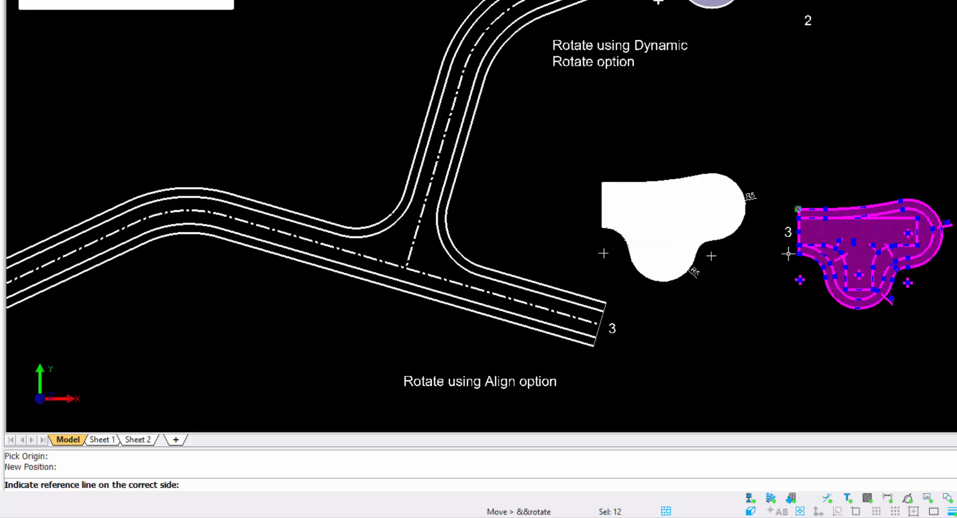
scroll(796, 241, "up", 3)
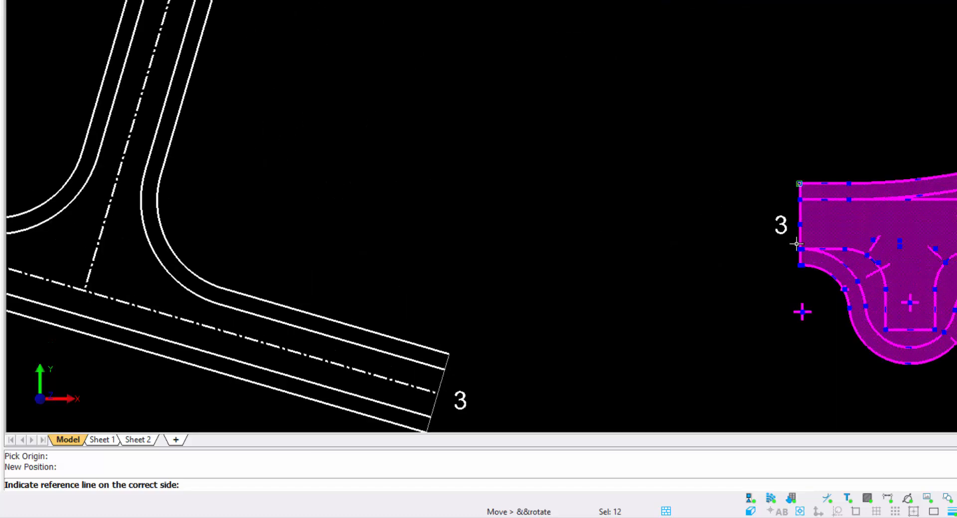
left_click(796, 242)
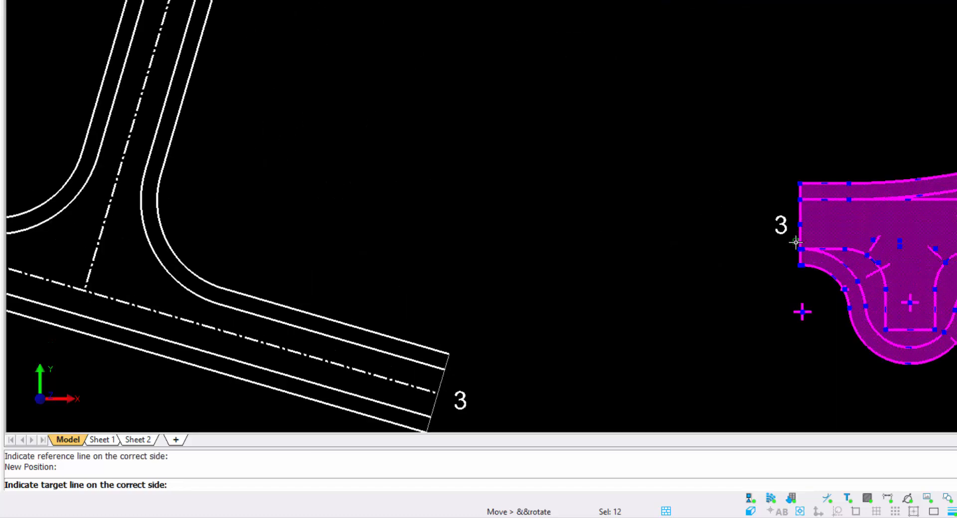
left_click(451, 382)
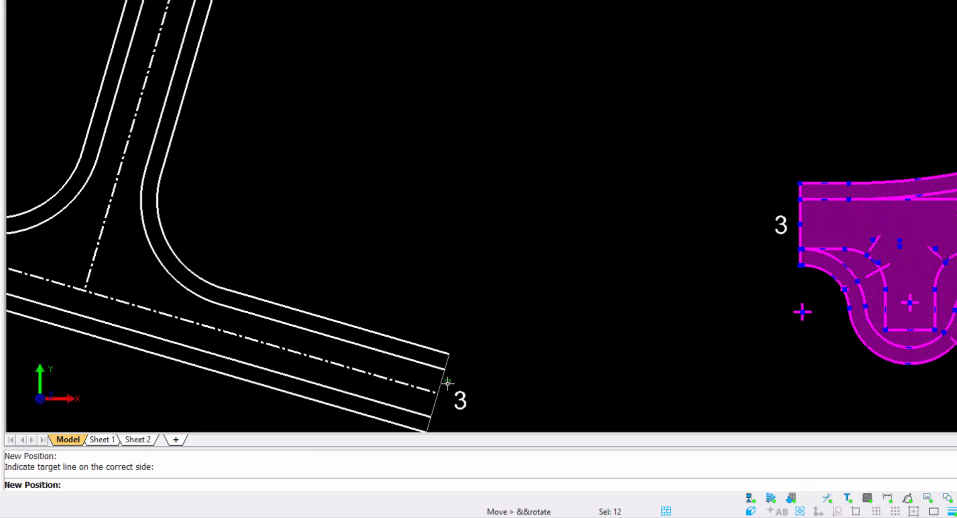
Step: Place the aligned turning head on the upper corner of the road end at label 3 and clear the selection
middle_click_drag(587, 268, 625, 83)
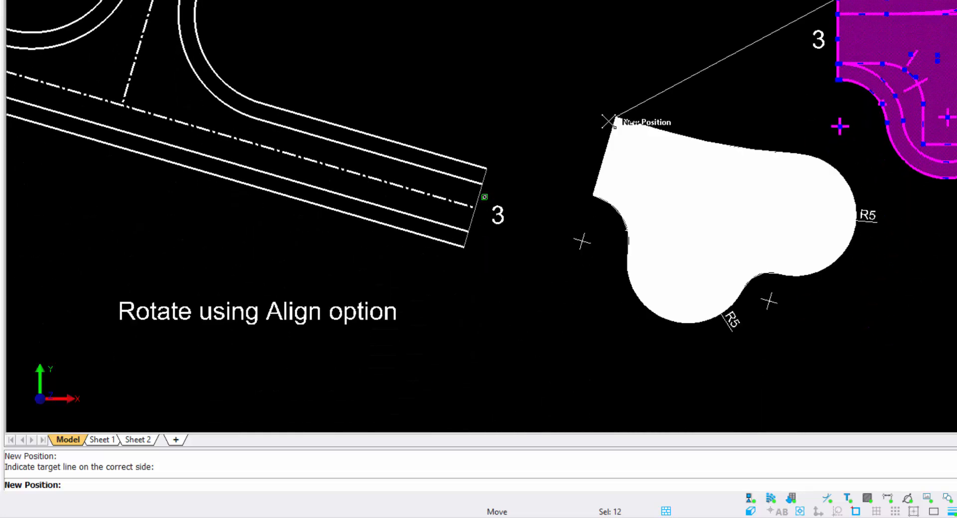
left_click(486, 166)
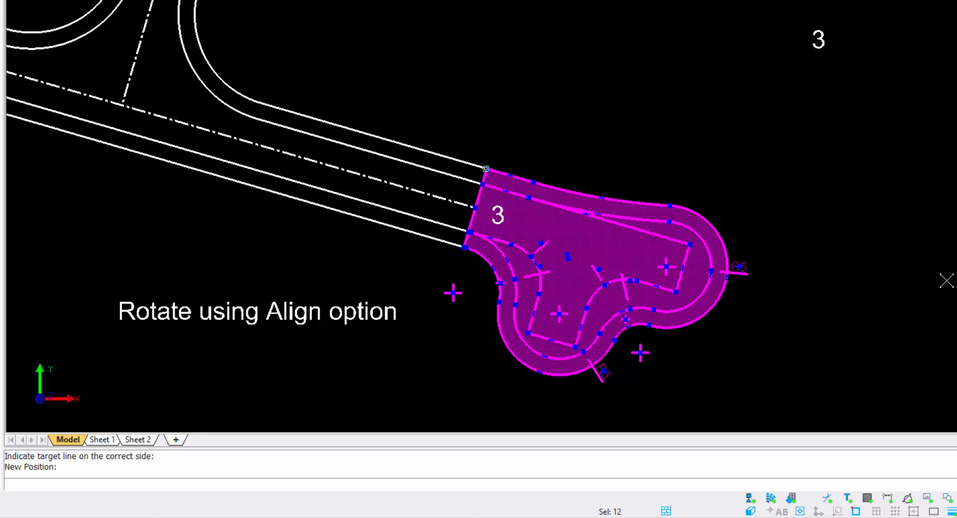
key("Escape")
scroll(809, 185, "down", 3)
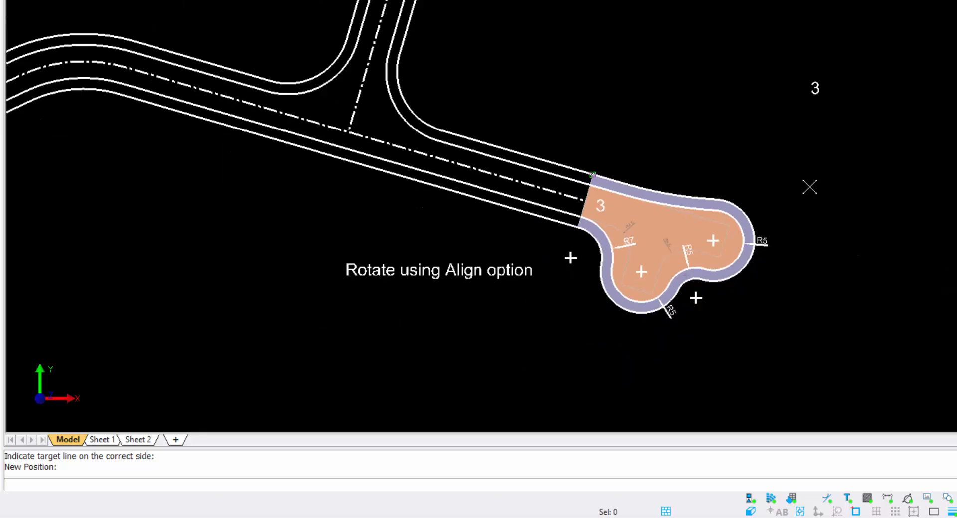
scroll(773, 169, "down", 1)
middle_click_drag(772, 170, 686, 248)
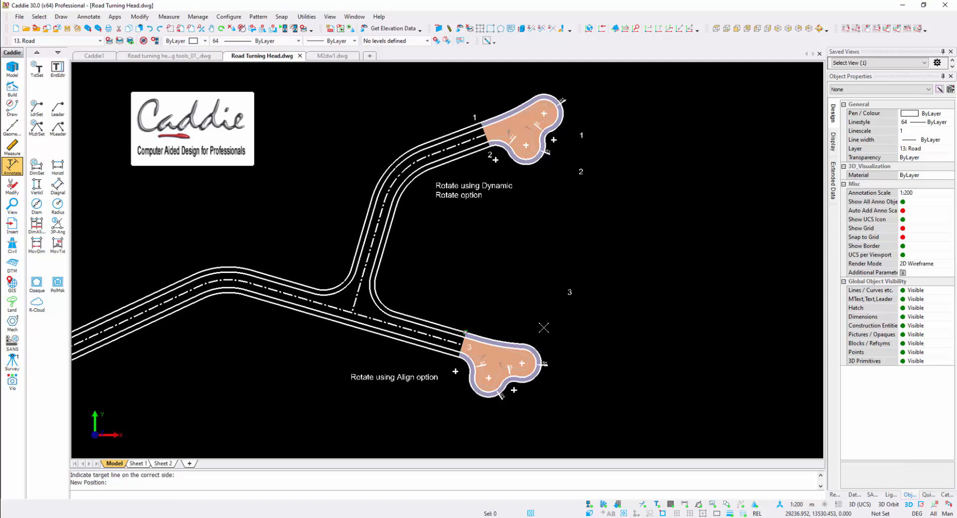
Step: Start inserting the audi-a3.drw car from the Transport 2D symbols as an aligned block on the active layer
scroll(361, 169, "up", 1)
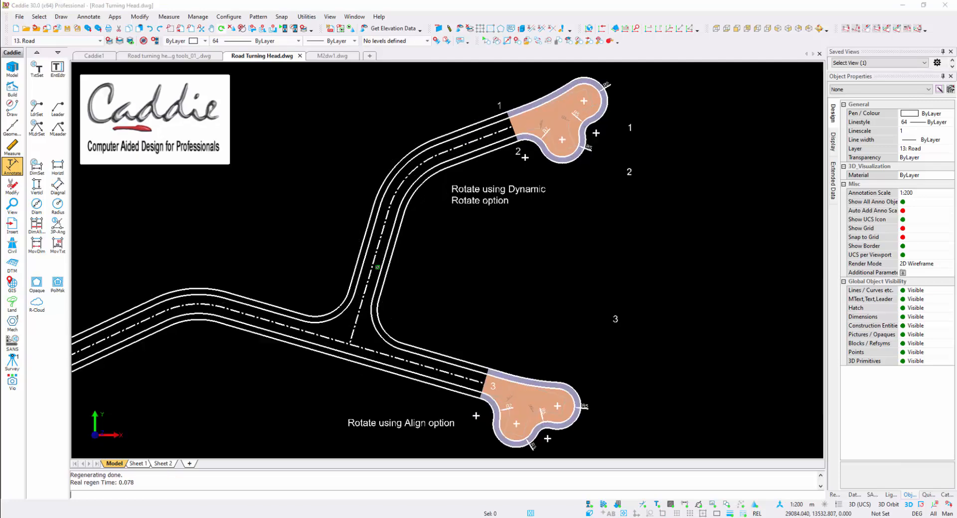
left_click(46, 28)
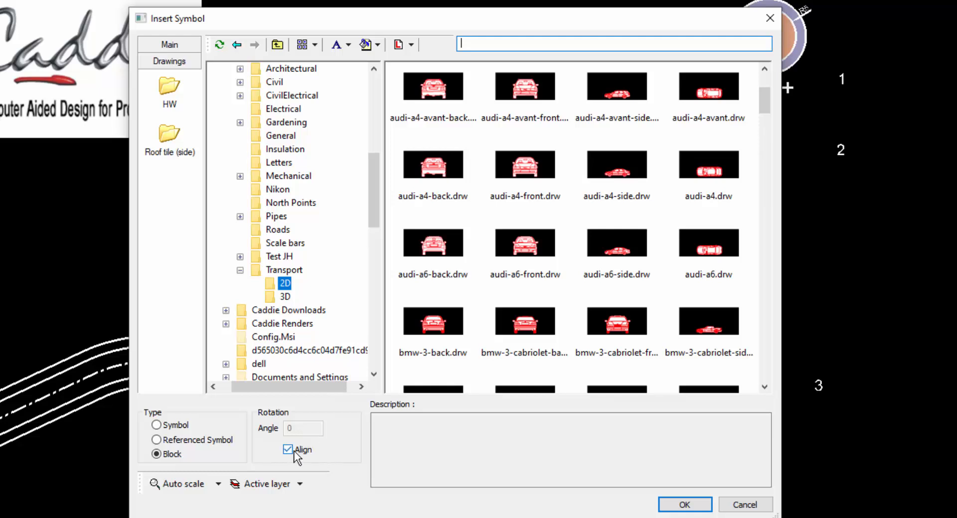
left_click(285, 490)
left_click(283, 486)
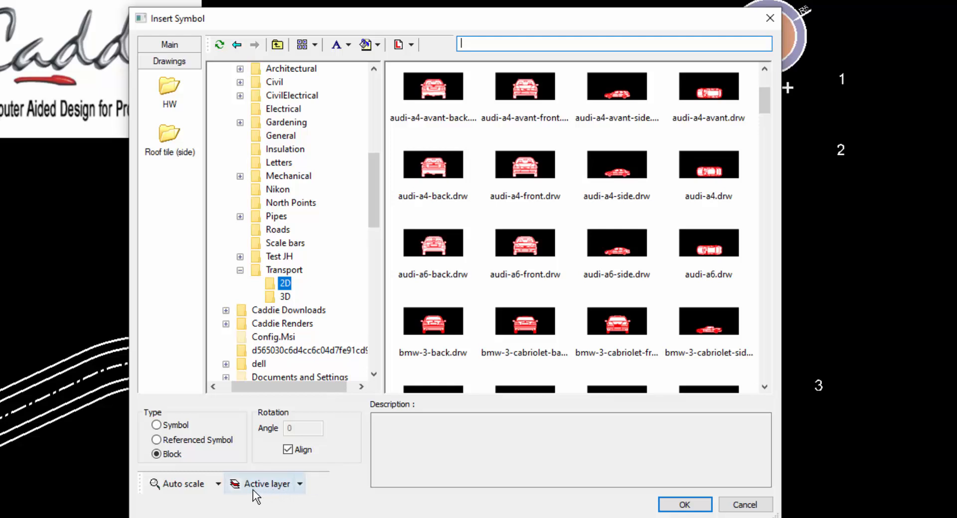
scroll(735, 105, "up", 2)
left_click(722, 150)
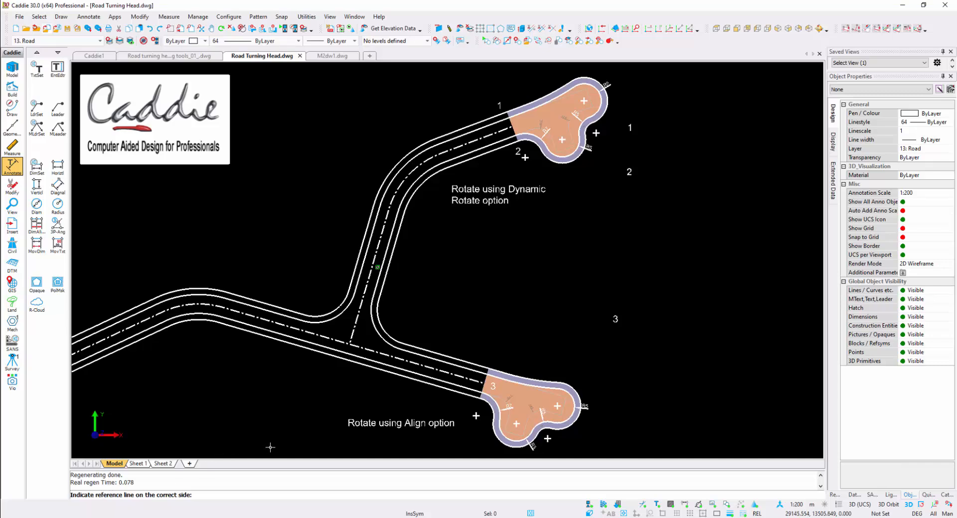
Step: Align the car block to the side road's centreline and place it in the lane to the right of that line, above the junction
key("z")
left_click(323, 264)
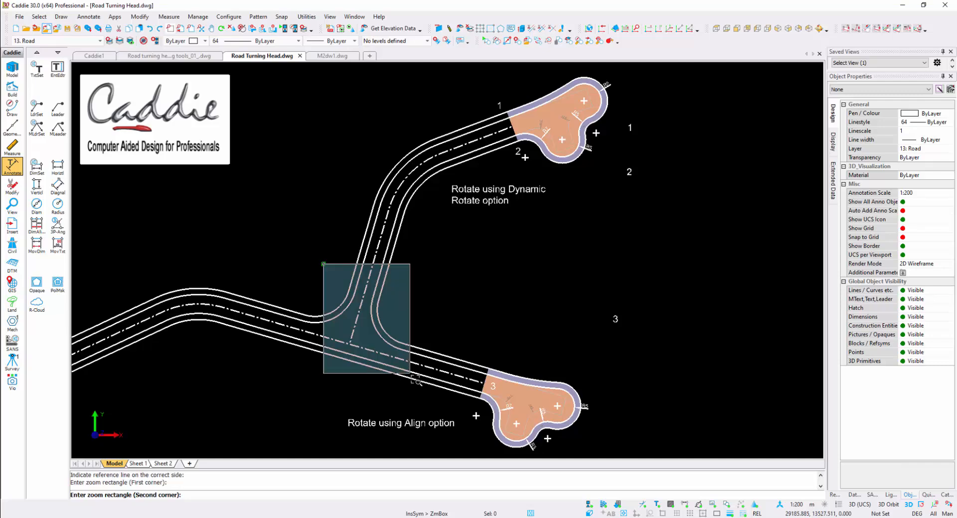
left_click(409, 374)
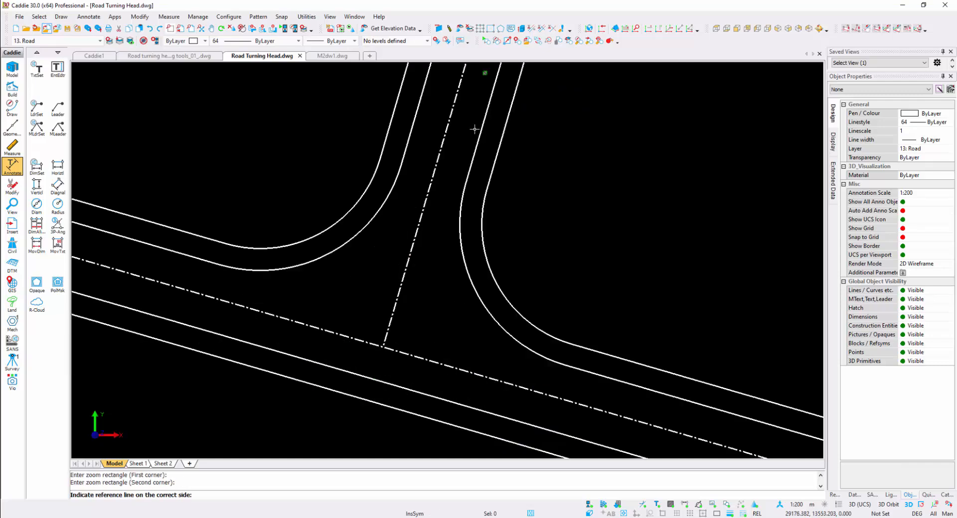
left_click(443, 125)
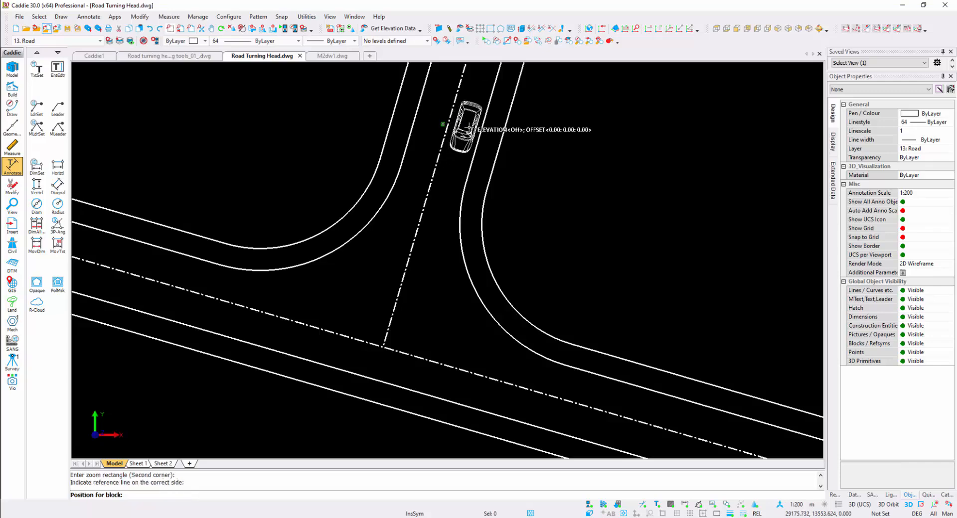
left_click(469, 127)
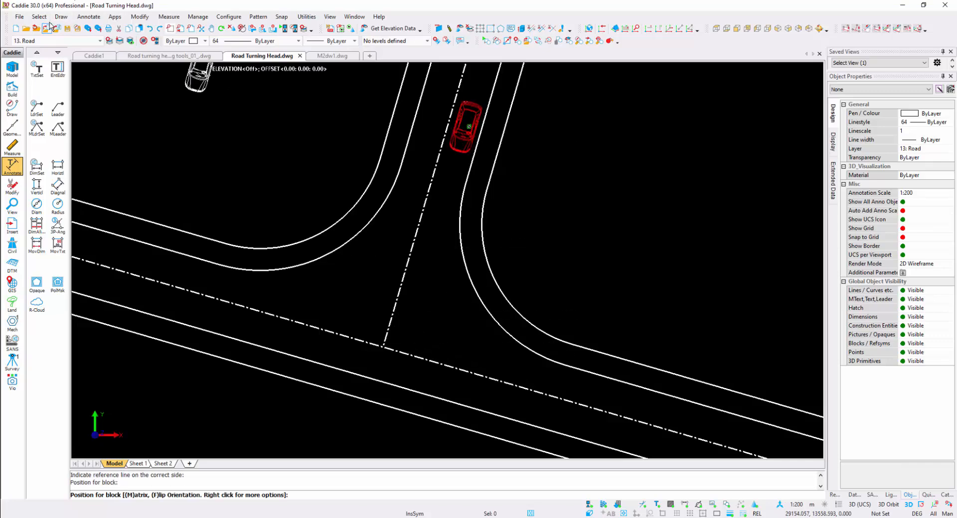
Step: Insert two more audi-a3.drw blocks aligned to the main road's centreline, one in its lower lane on each side of the junction
left_click(46, 29)
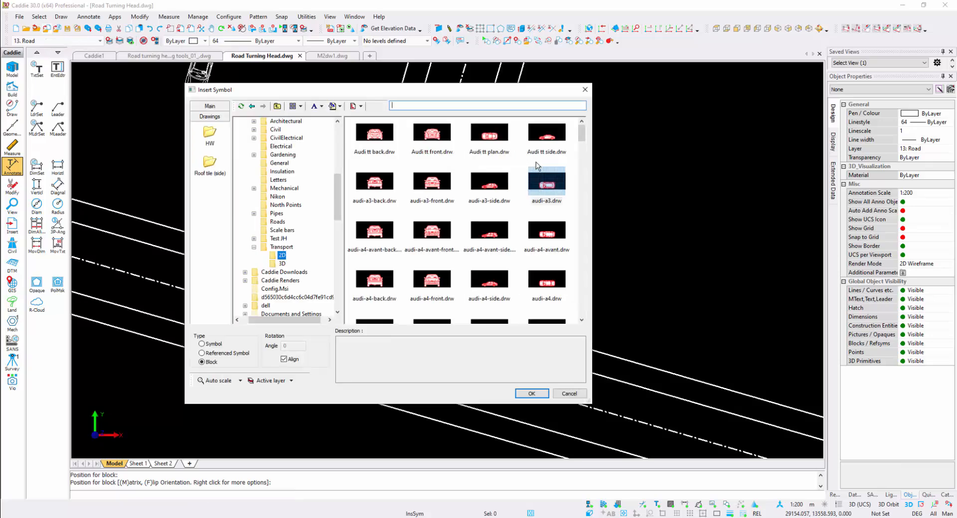
double_click(546, 182)
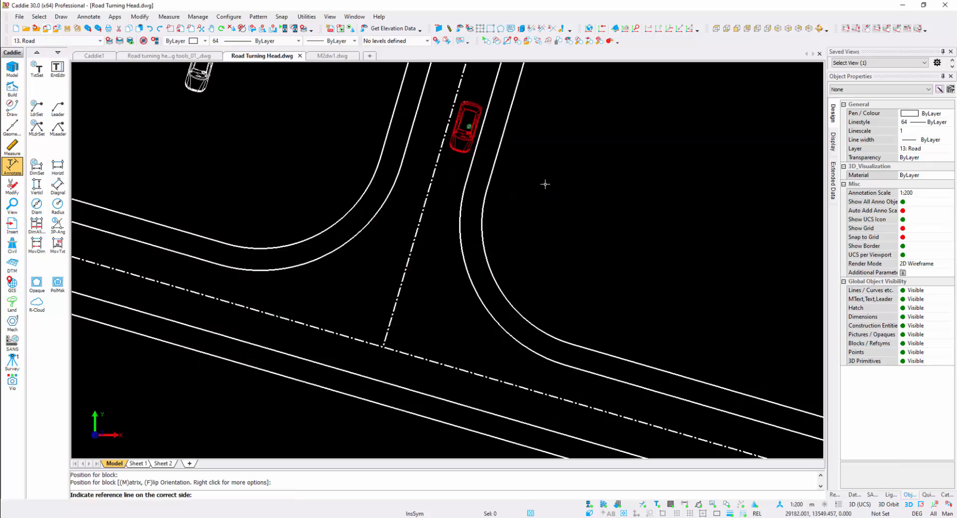
left_click(515, 377)
left_click(514, 377)
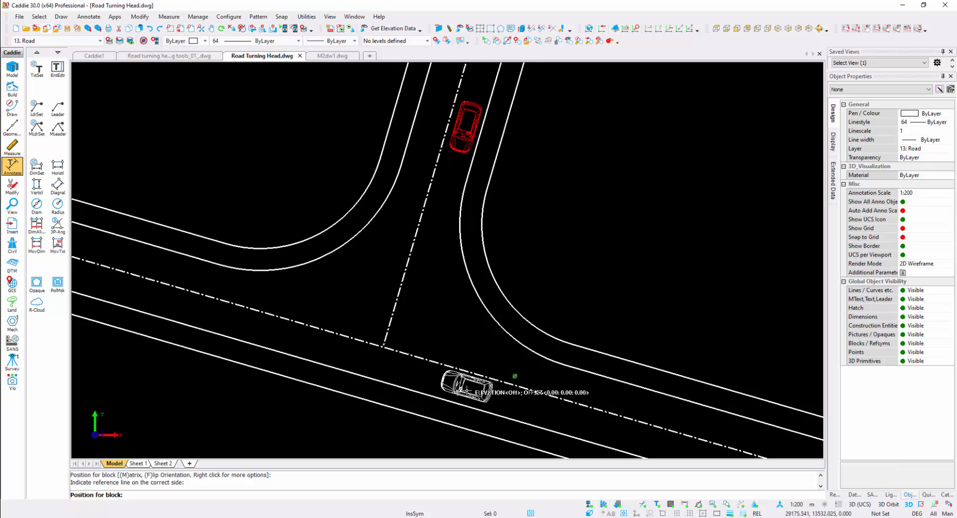
left_click(451, 388)
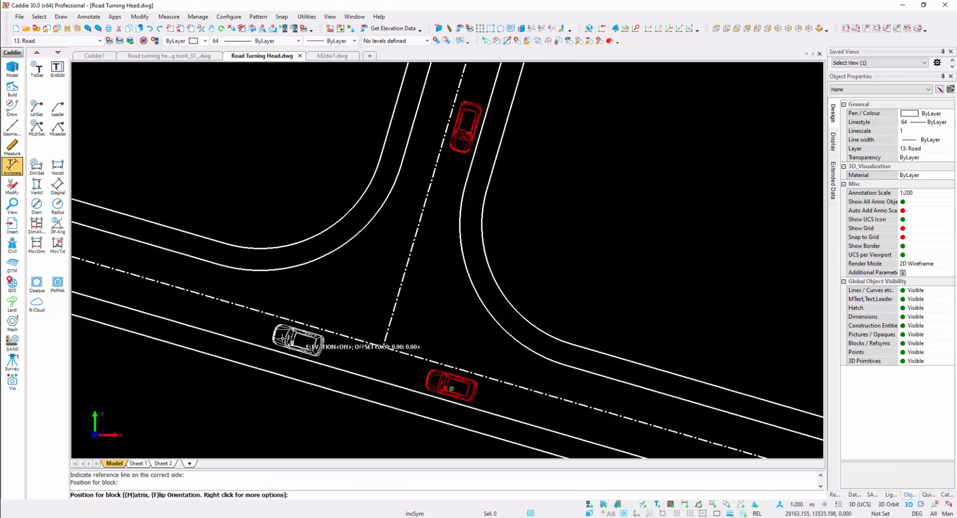
left_click(278, 338)
key("Escape")
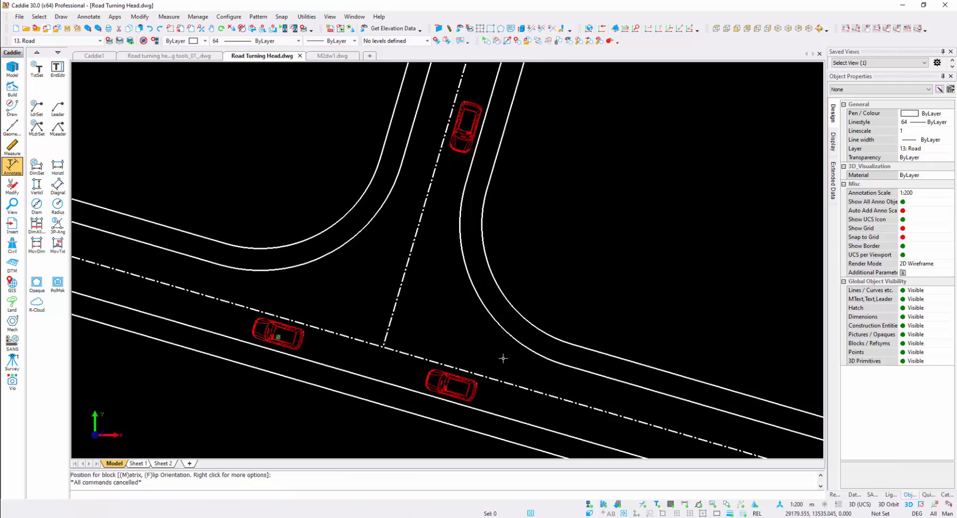